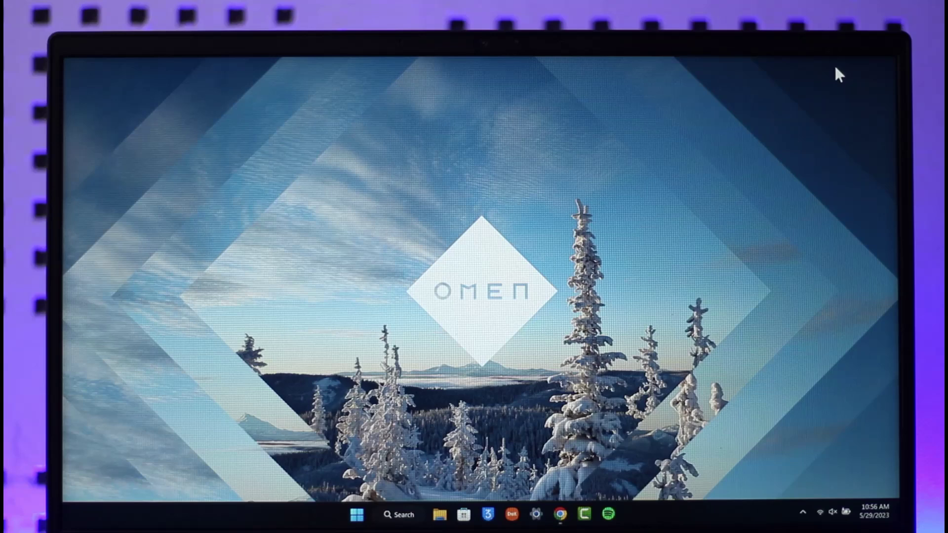
Dismiss the desktop menu, bring the Epic Games Store forward and open Account settings.
right_click(676, 158)
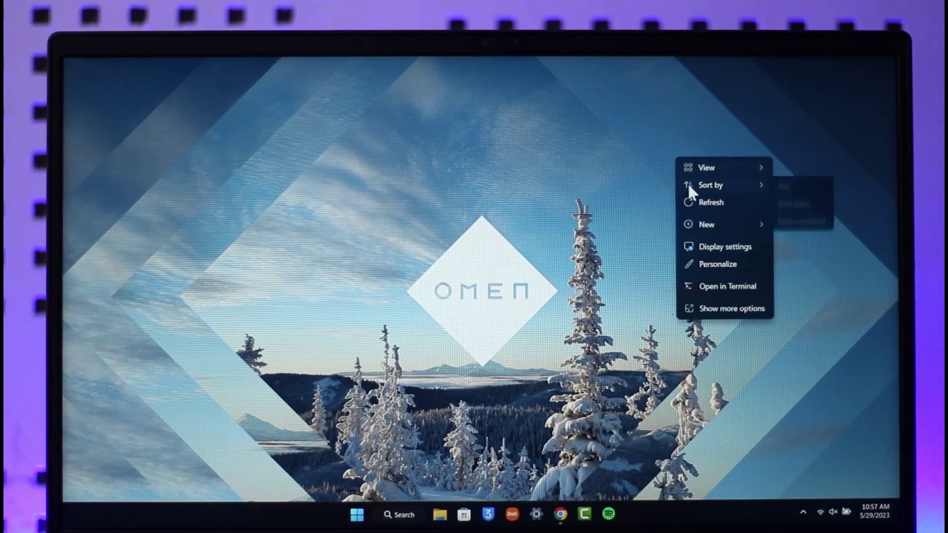
left_click(694, 202)
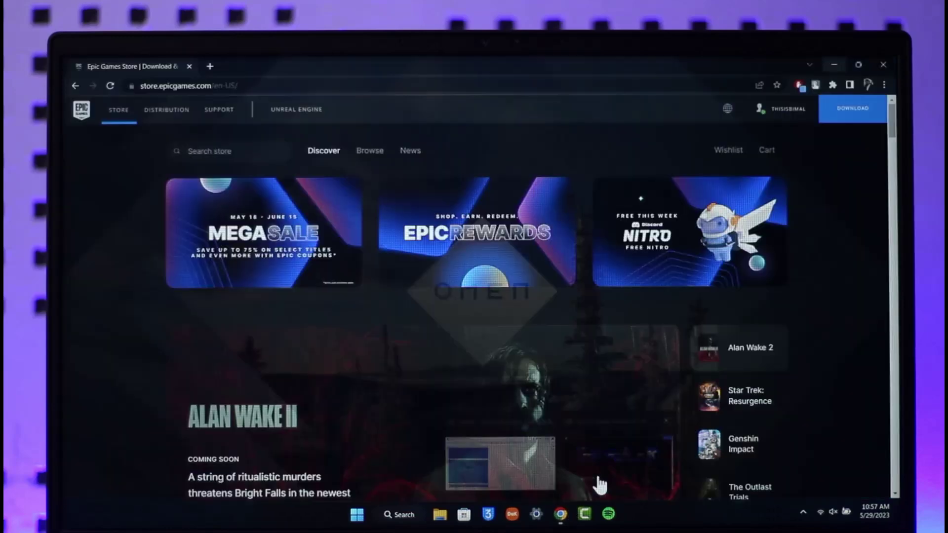
mouse_move(560, 514)
left_click(598, 473)
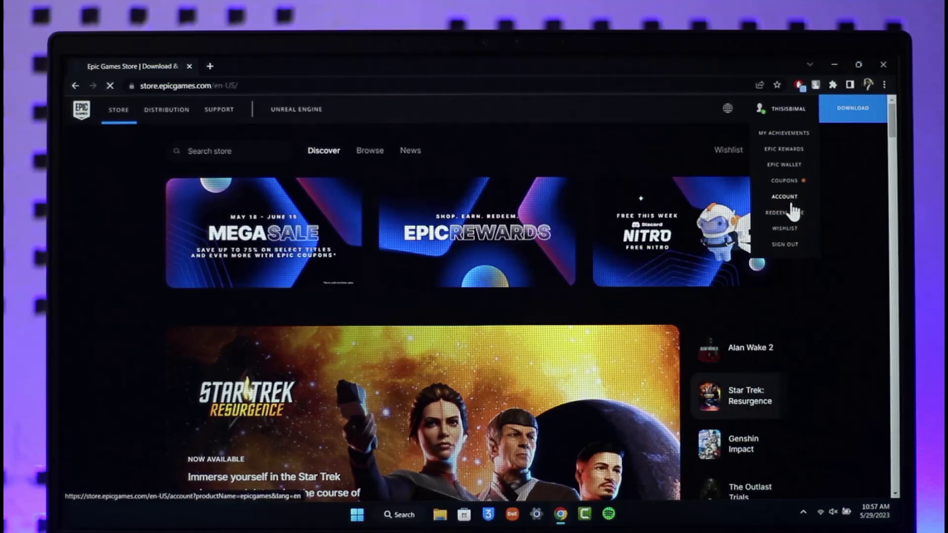
left_click(789, 204)
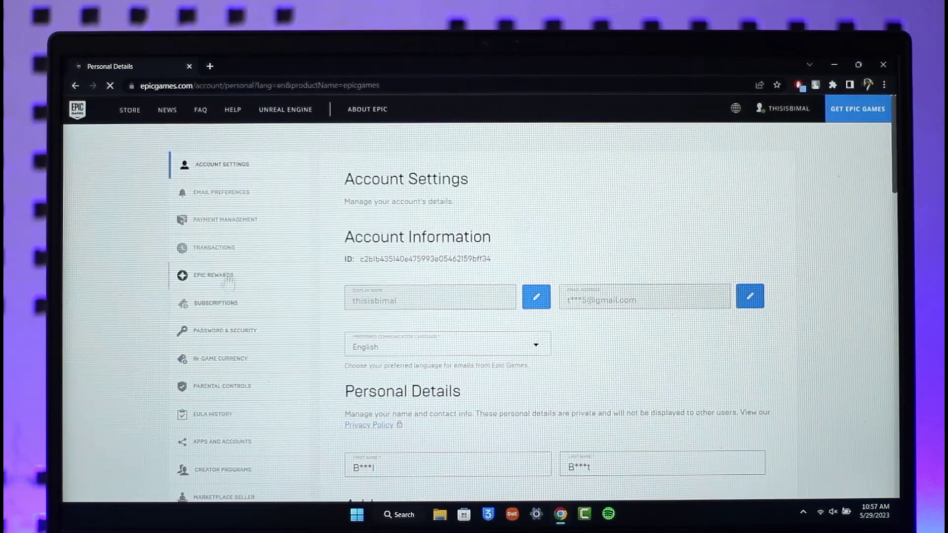
scroll(230, 285, "down", 1)
scroll(234, 288, "down", 3)
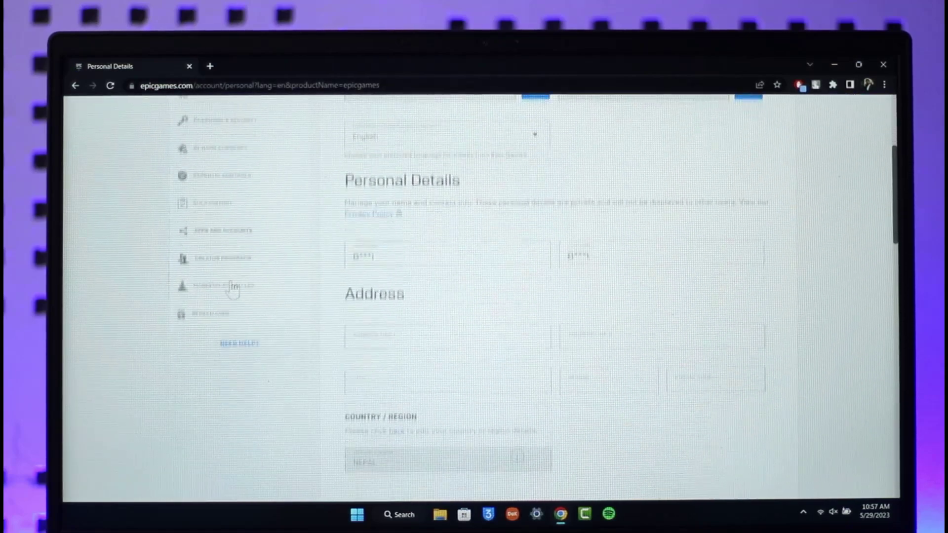
scroll(236, 282, "up", 1)
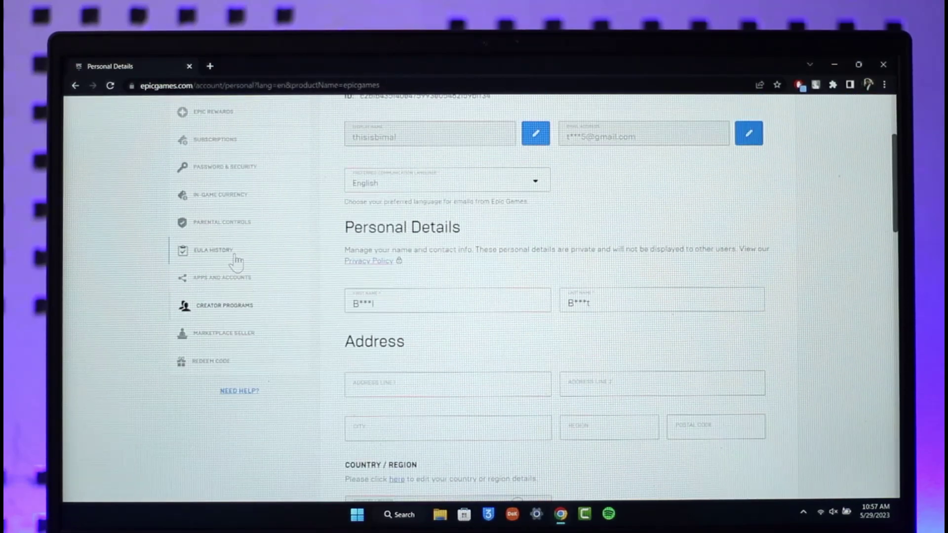
Open Apps and Accounts from the account settings sidebar.
left_click(248, 285)
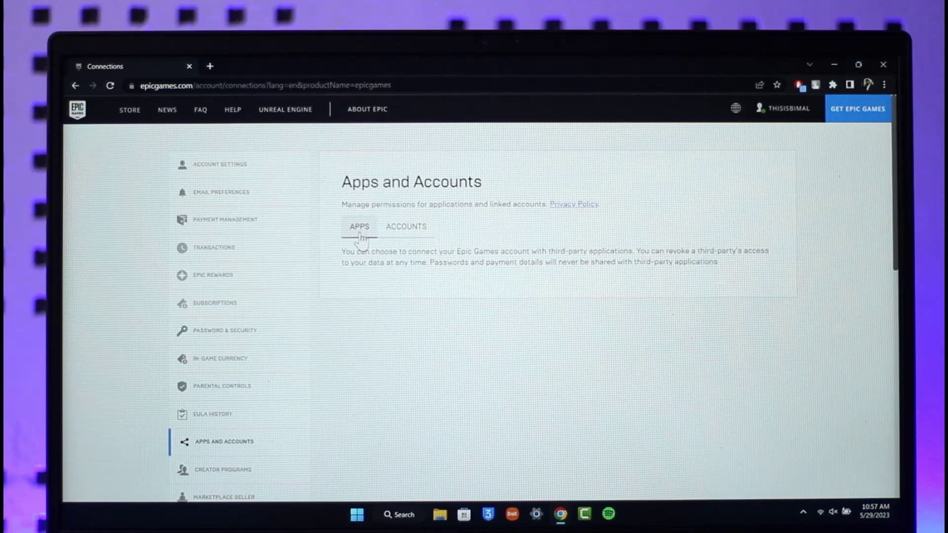
On the Accounts tab, remove the linked Twitch account and confirm the unlink.
left_click(420, 240)
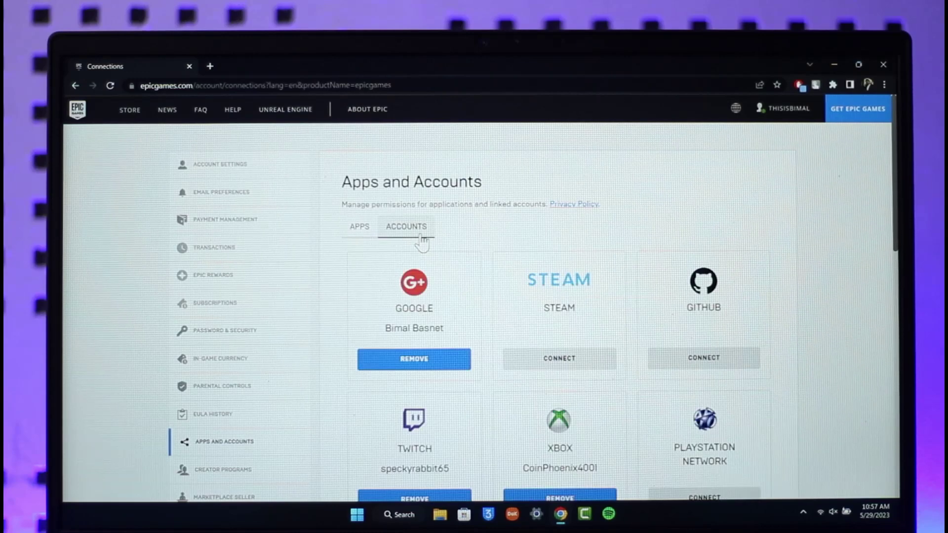
scroll(422, 244, "down", 3)
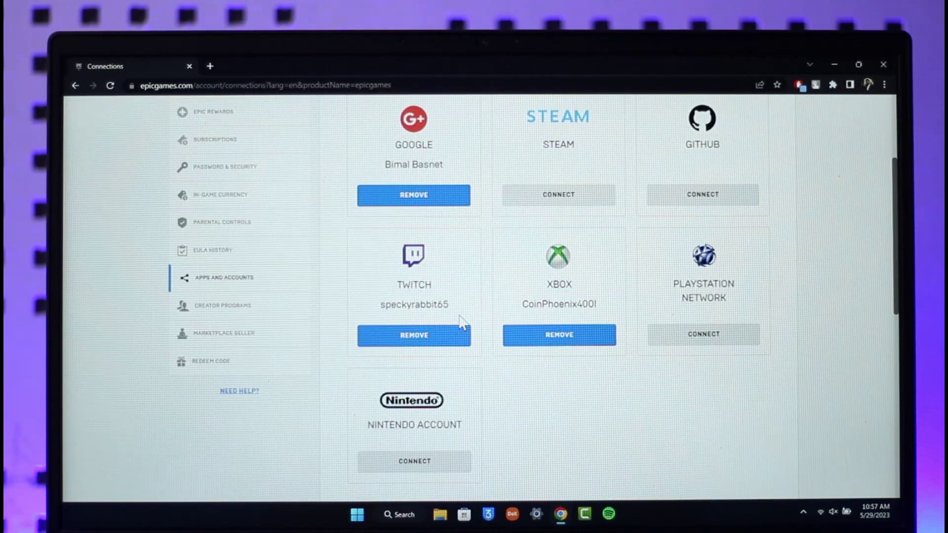
left_click(419, 338)
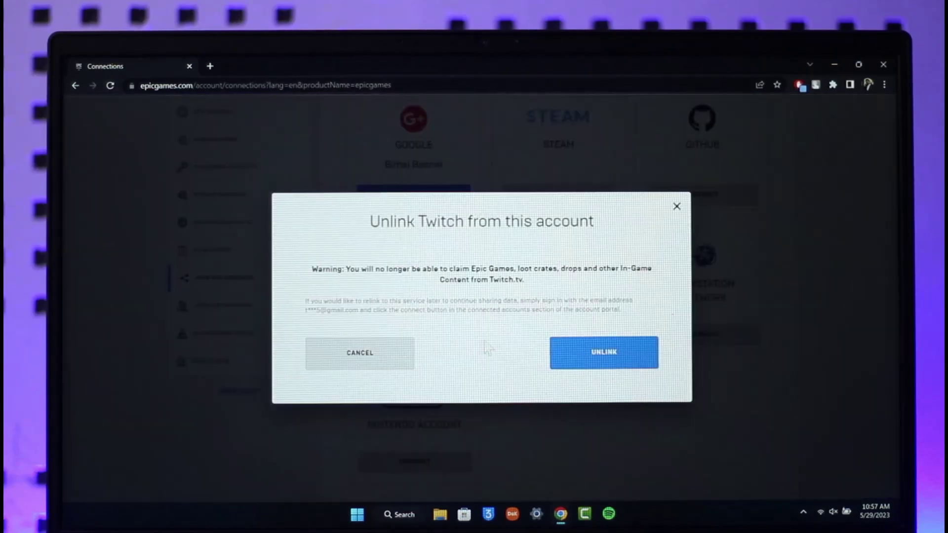
left_click(567, 352)
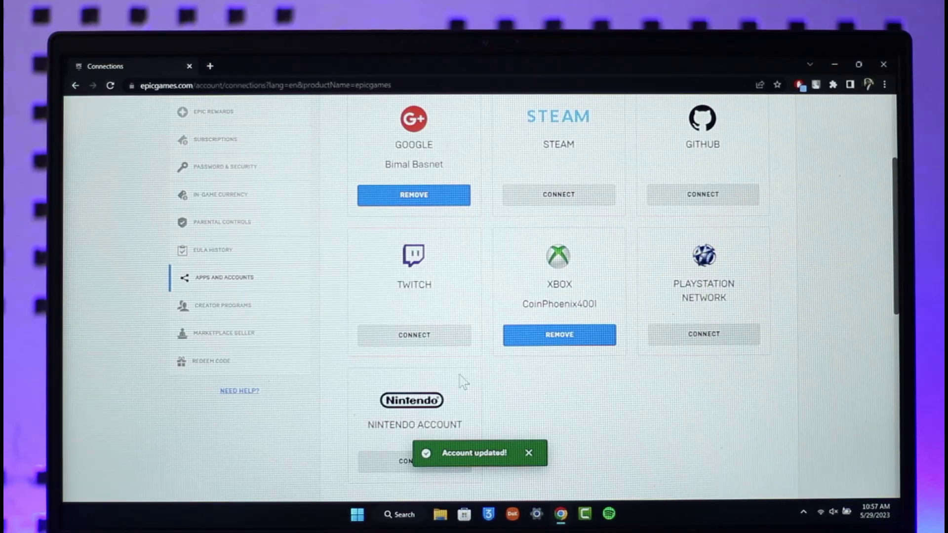
scroll(461, 382, "up", 3)
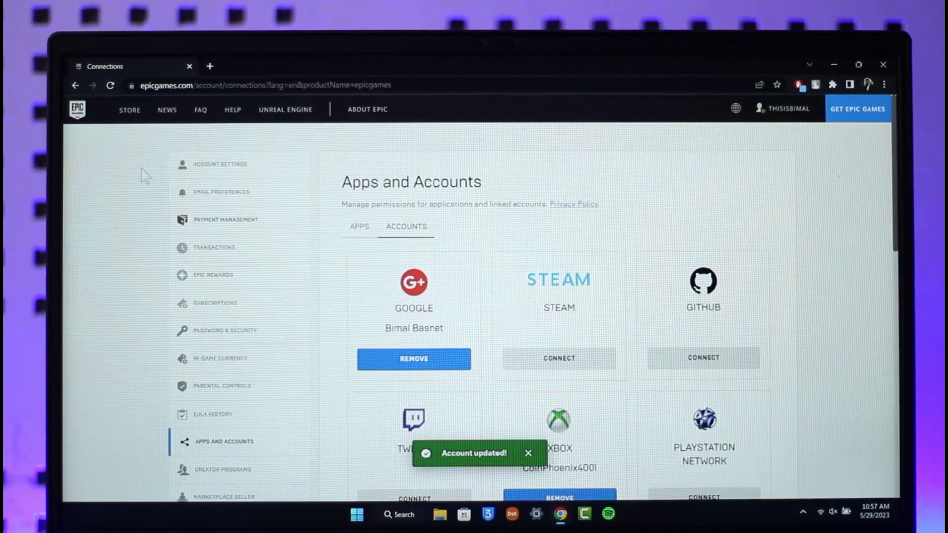
Leave the account pages through the Epic Games logo link at the top.
left_click(77, 110)
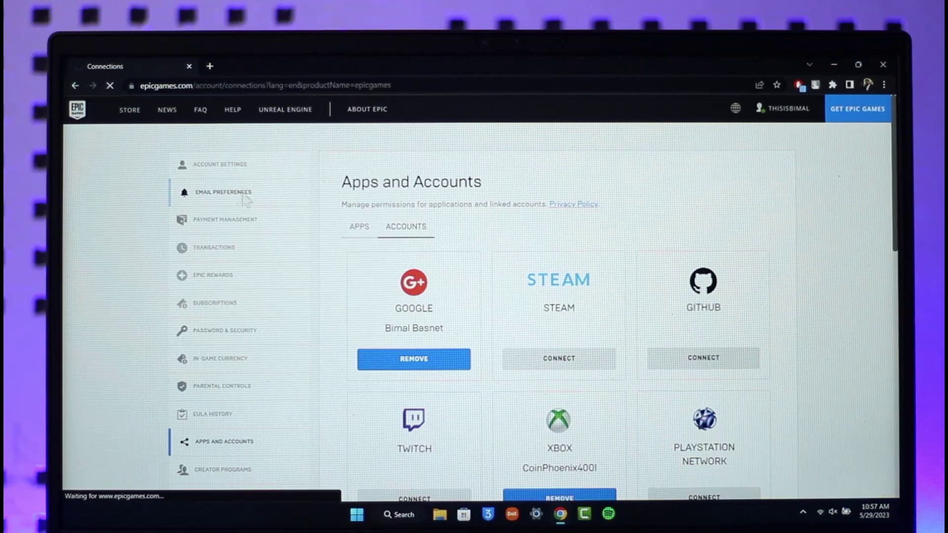